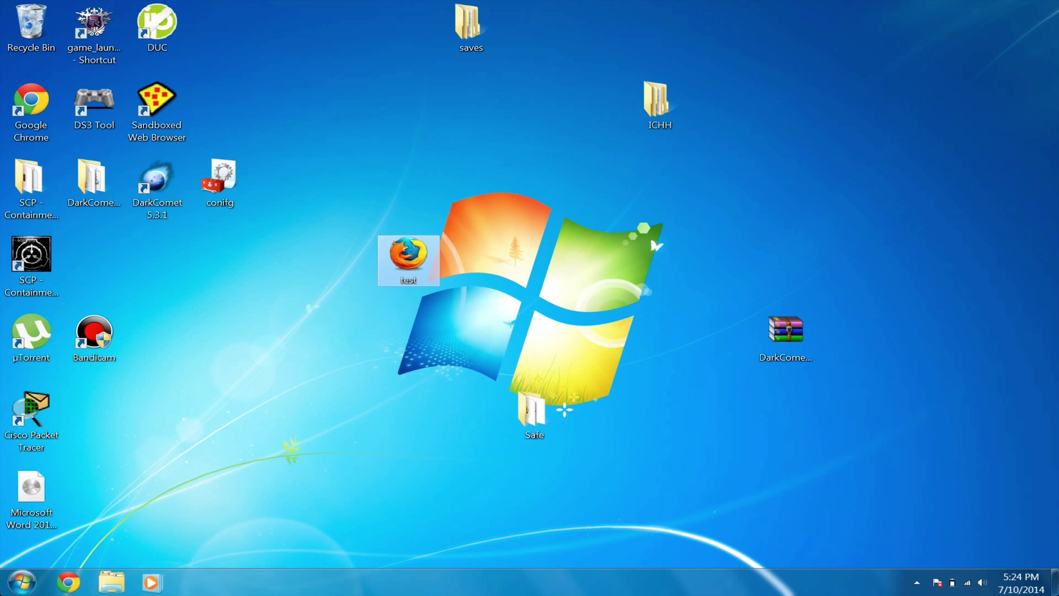
Browse ICHH > Crypters > Insanity Crypter v4.0.0 BETA > Insanity Crypter and launch the application.
double_click(660, 104)
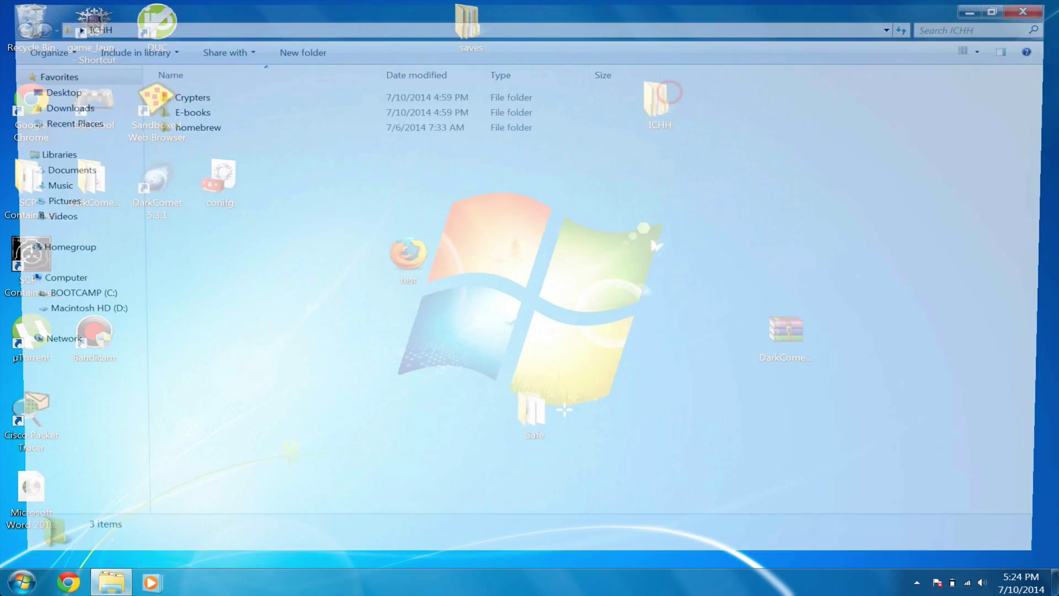
double_click(181, 93)
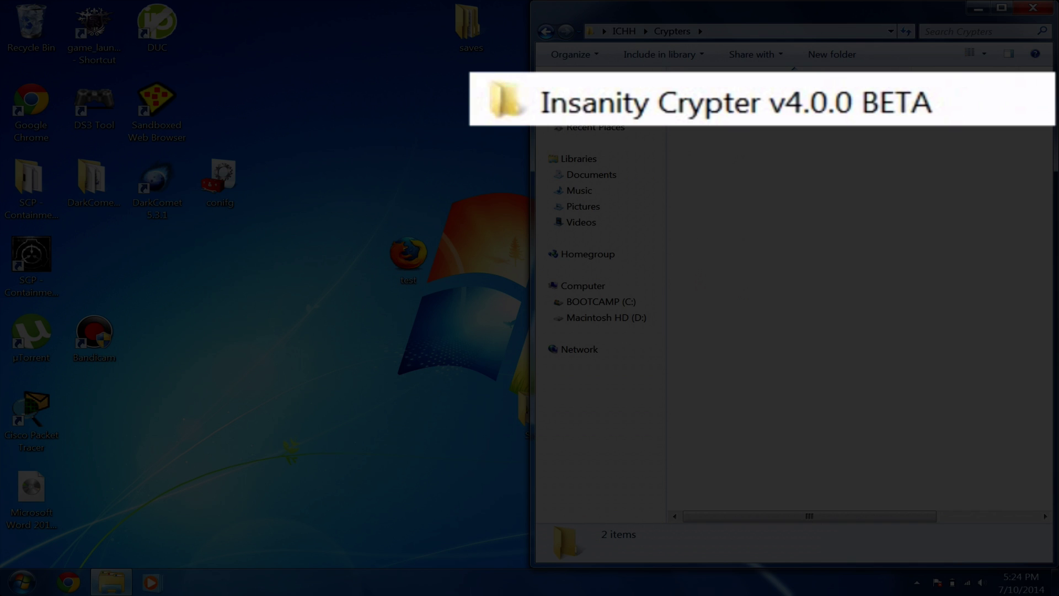
double_click(902, 85)
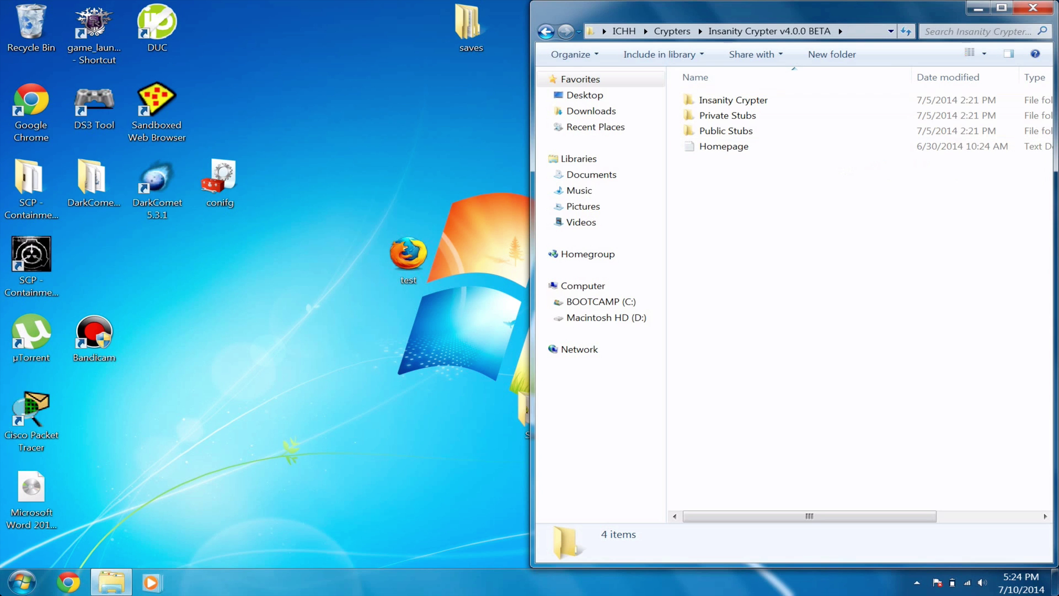
left_click(734, 100)
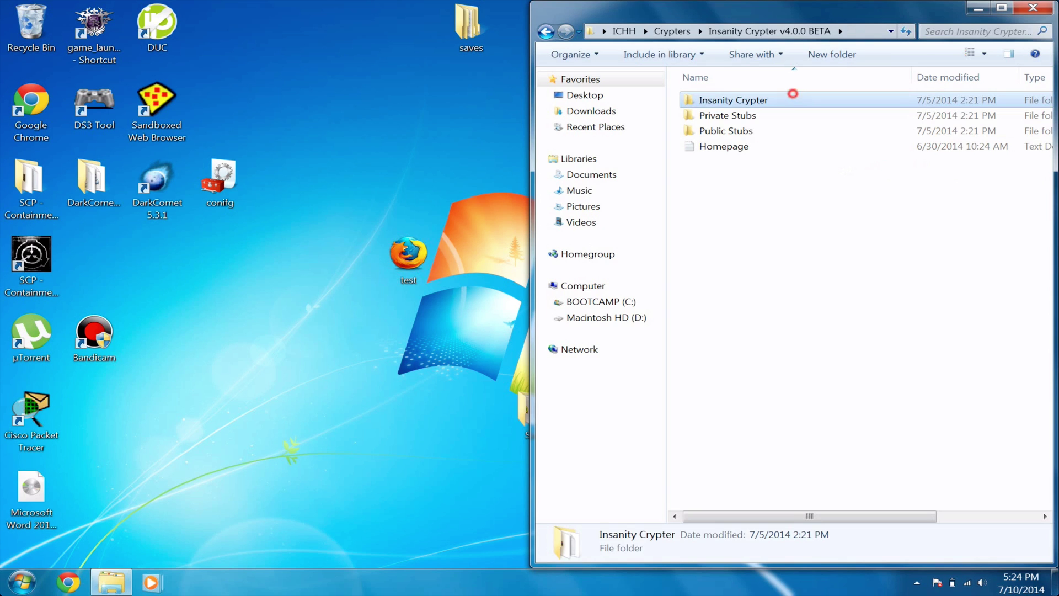
double_click(793, 98)
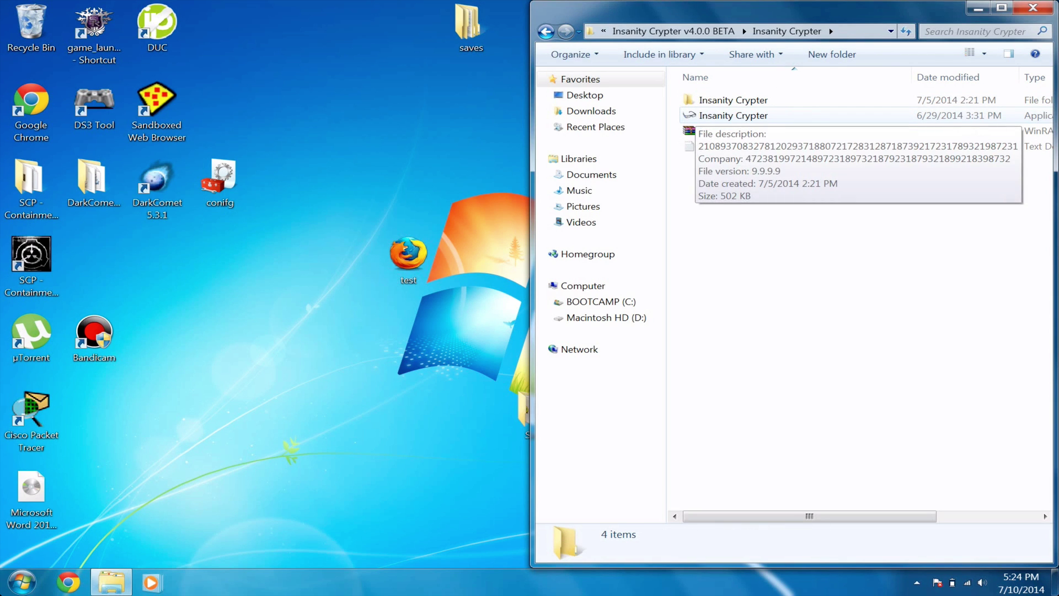
double_click(734, 115)
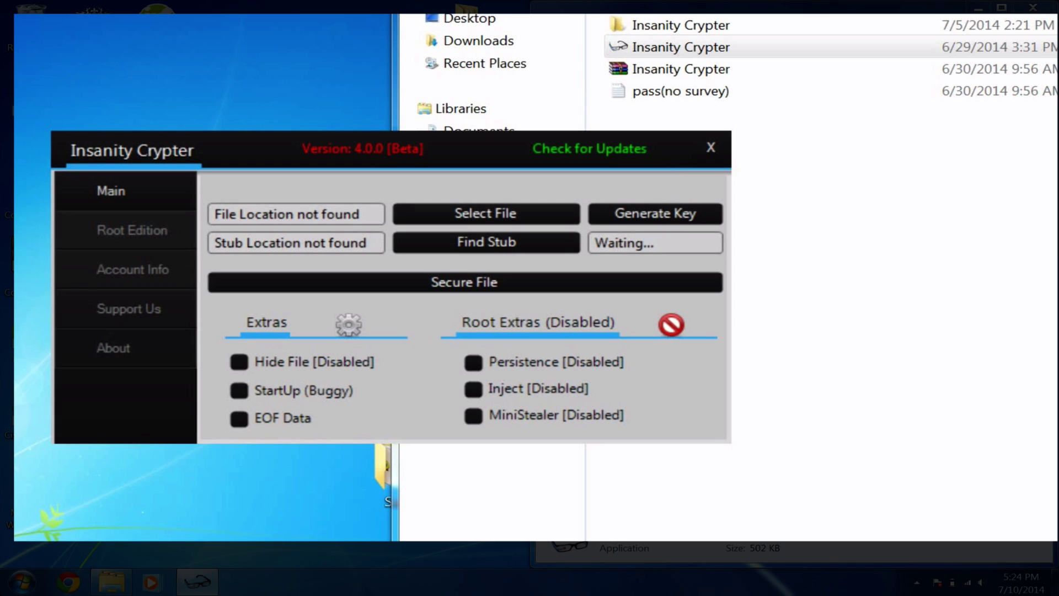
Generate a random key and load the desktop 'test' executable as the file to crypt.
left_click(654, 214)
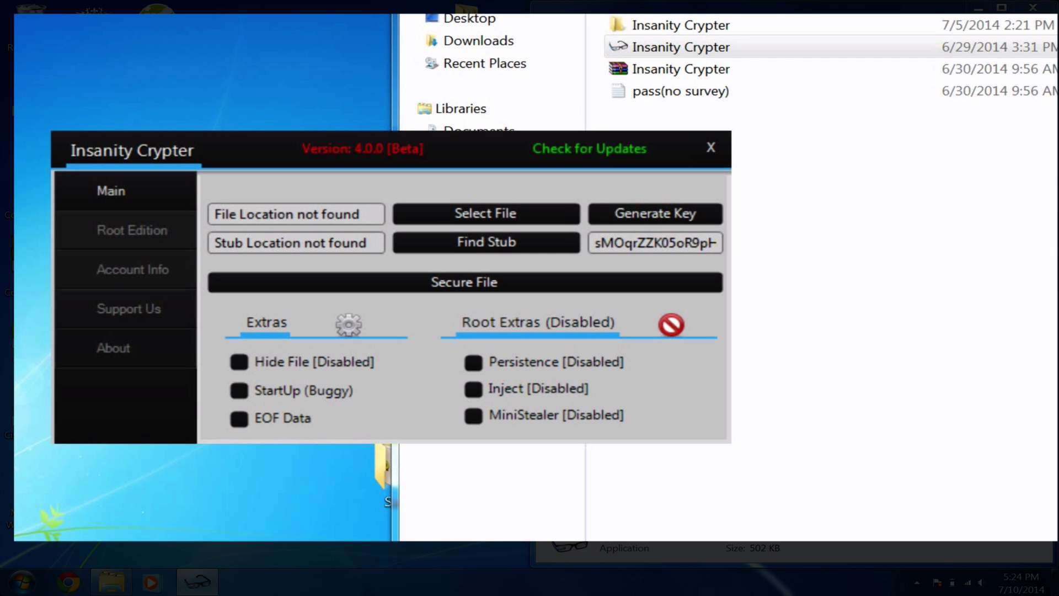
left_click(522, 213)
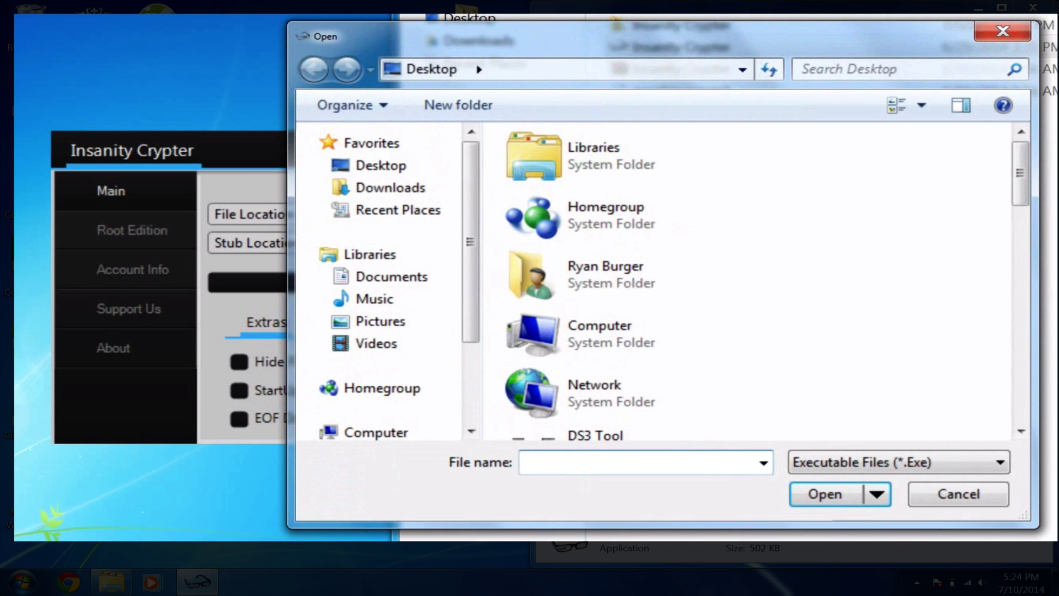
left_click_drag(1019, 174, 1019, 382)
double_click(613, 406)
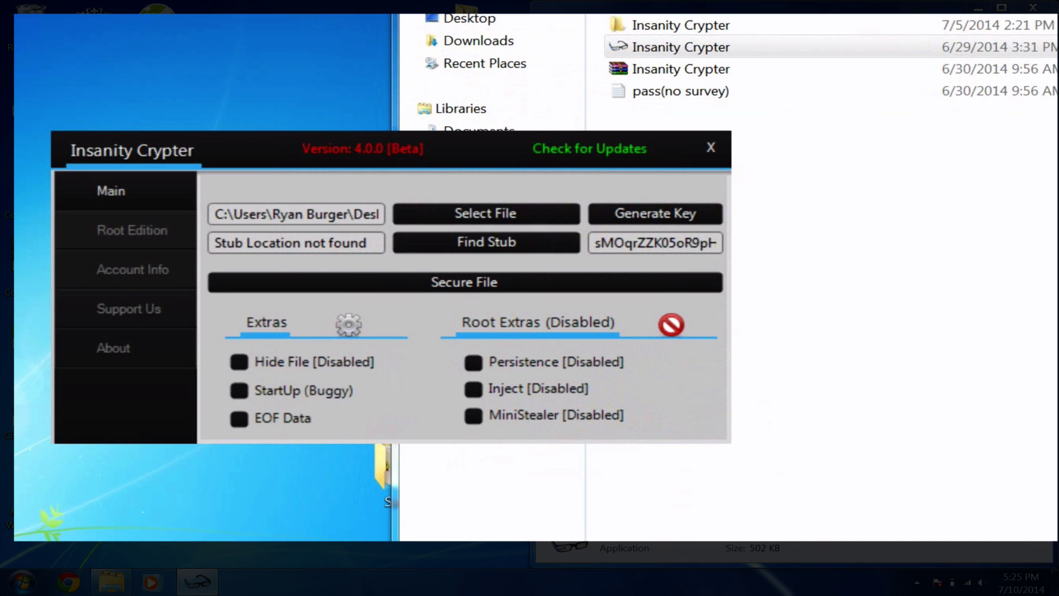
Use thisisandestructionstap from Public Stubs > Public Stub _ 3 as the crypter's stub.
left_click(487, 242)
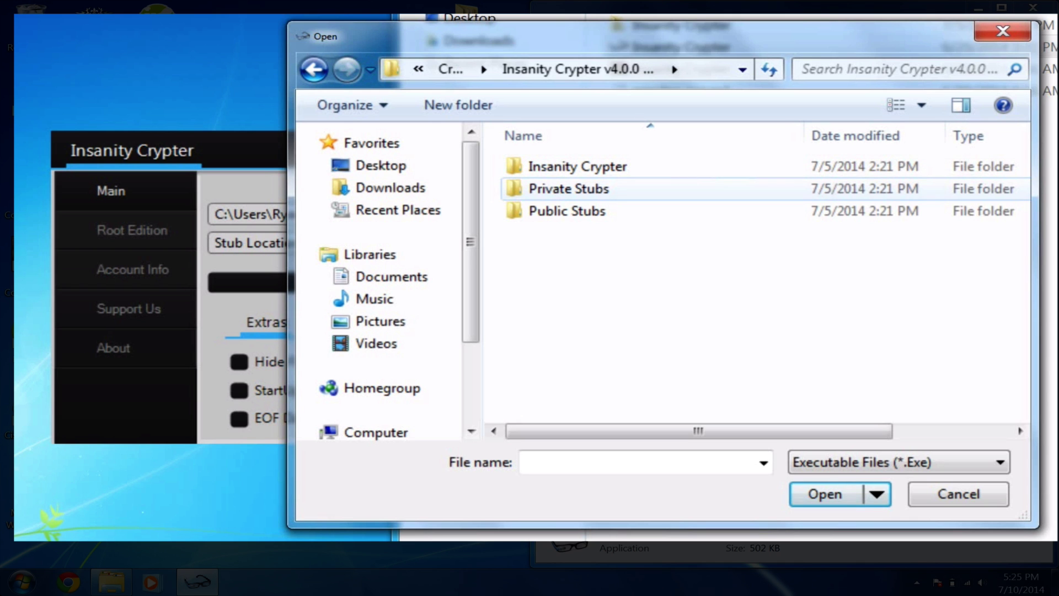
double_click(731, 210)
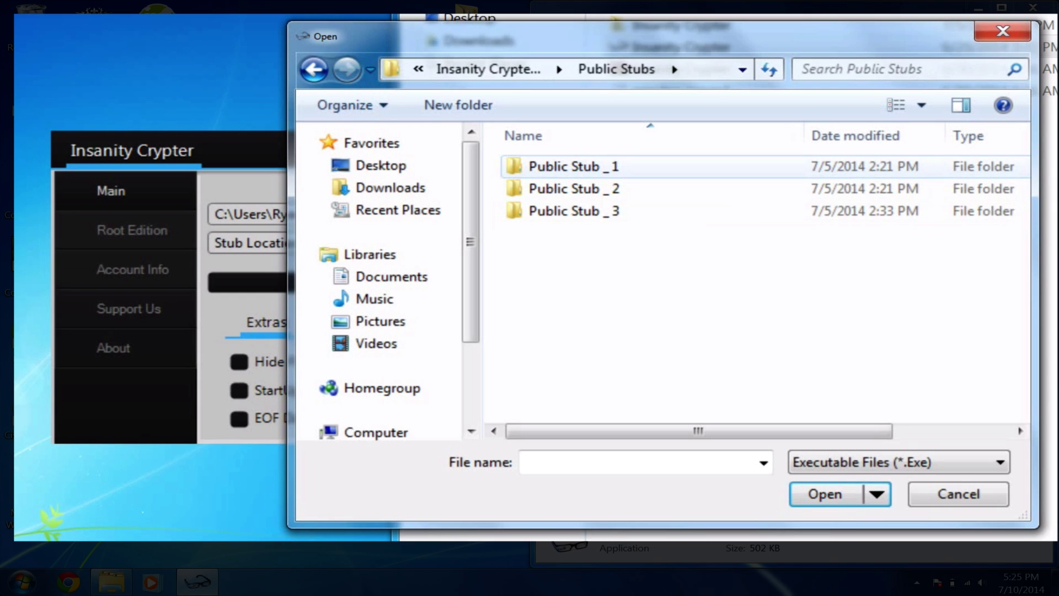
double_click(762, 211)
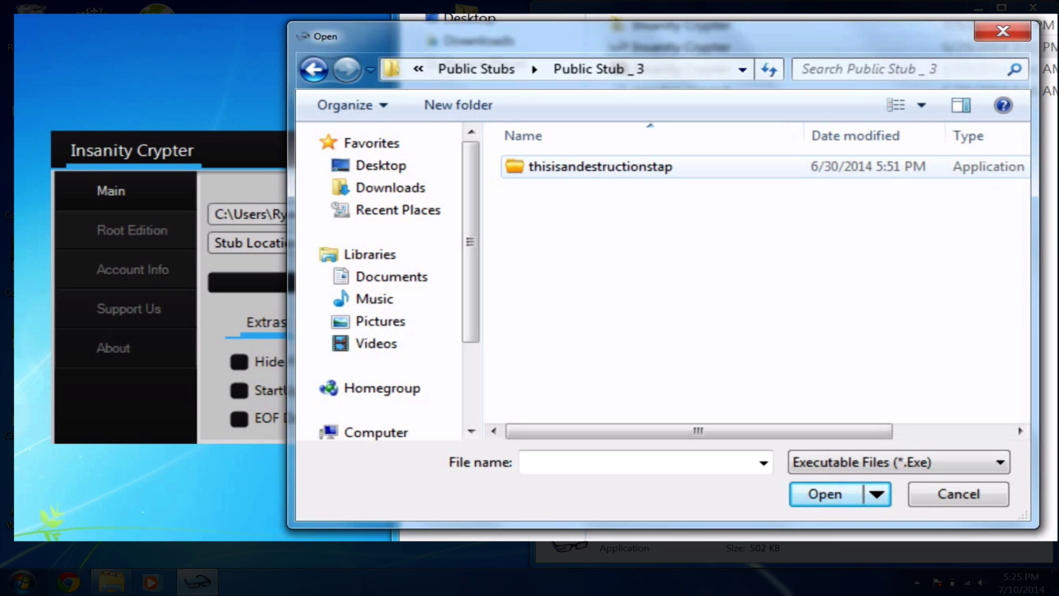
double_click(597, 166)
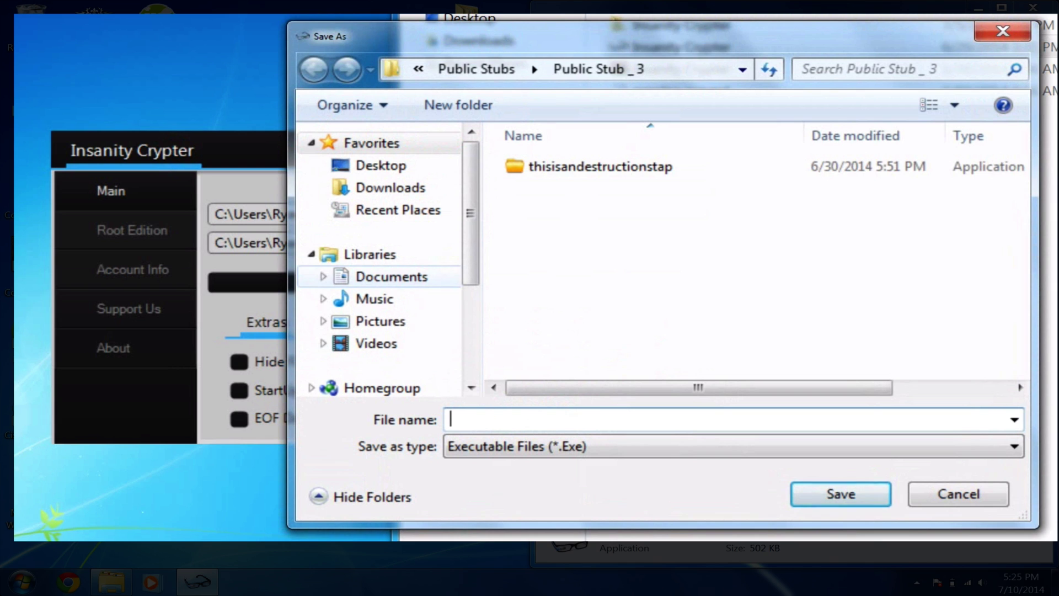
type("C")
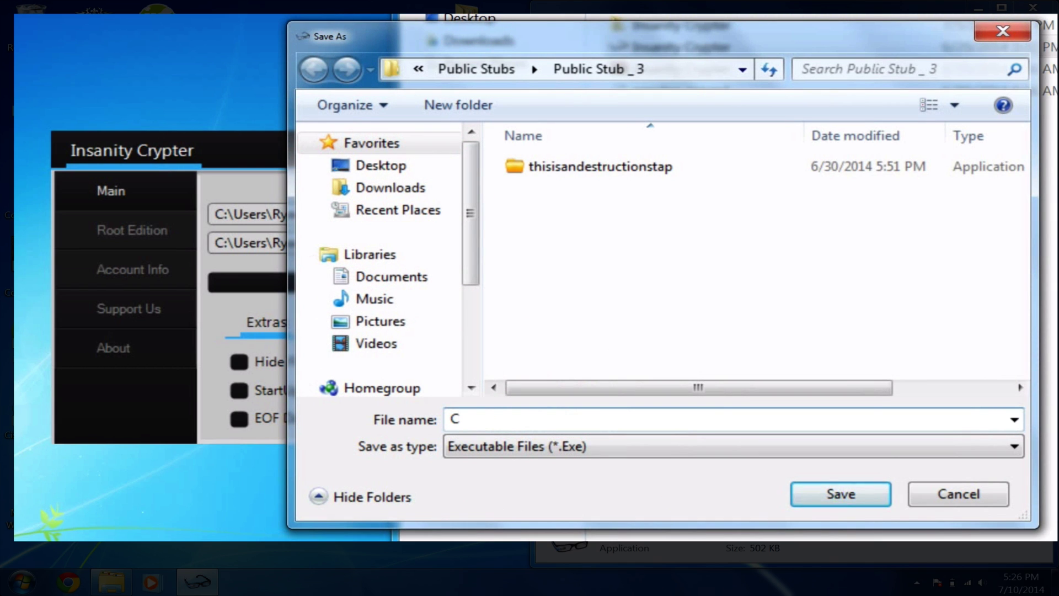
Save the output as TestCrypt on the desktop, dismiss File is Secured!, and reposition its icon.
key("alt+Up")
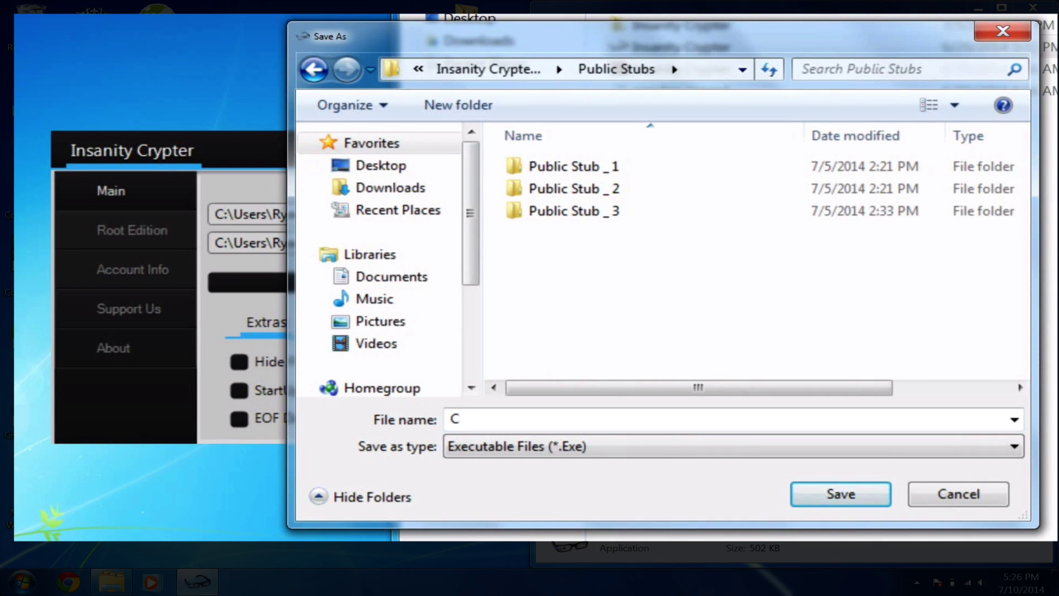
left_click(381, 165)
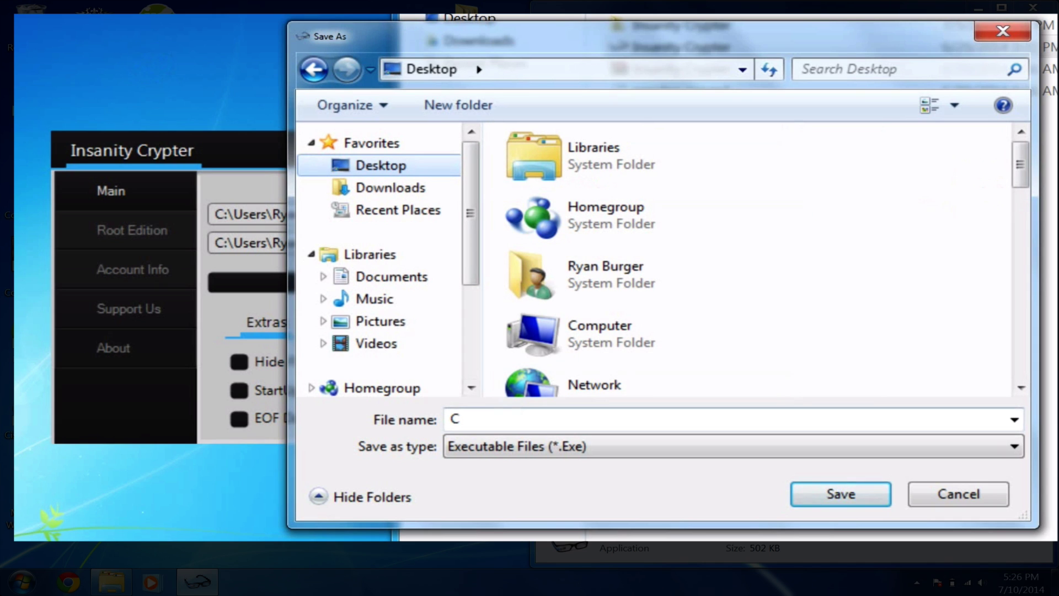
left_click(579, 419)
type("TestCryp")
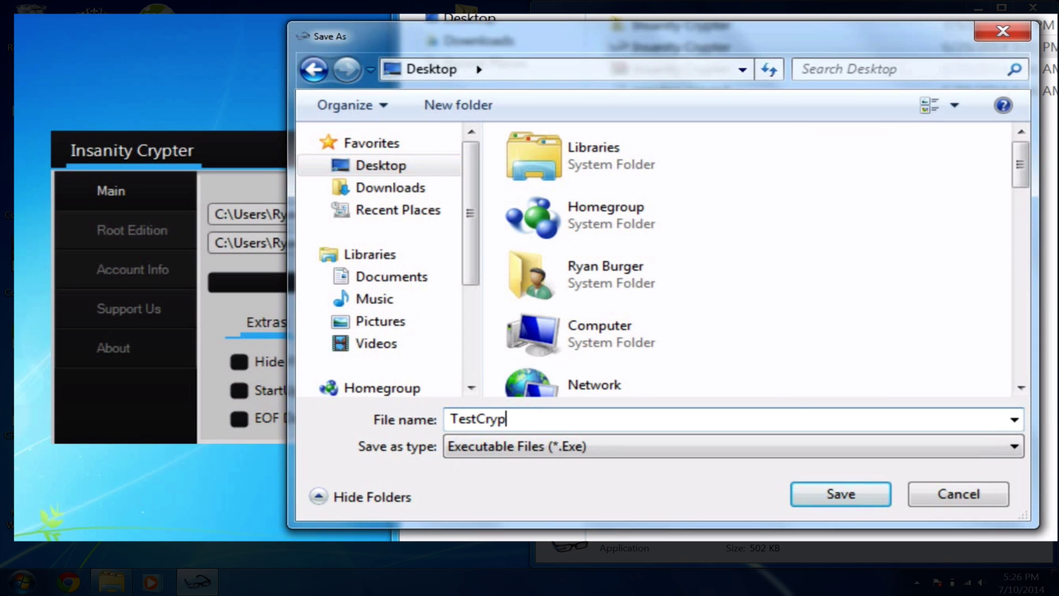
type("t")
key("Return")
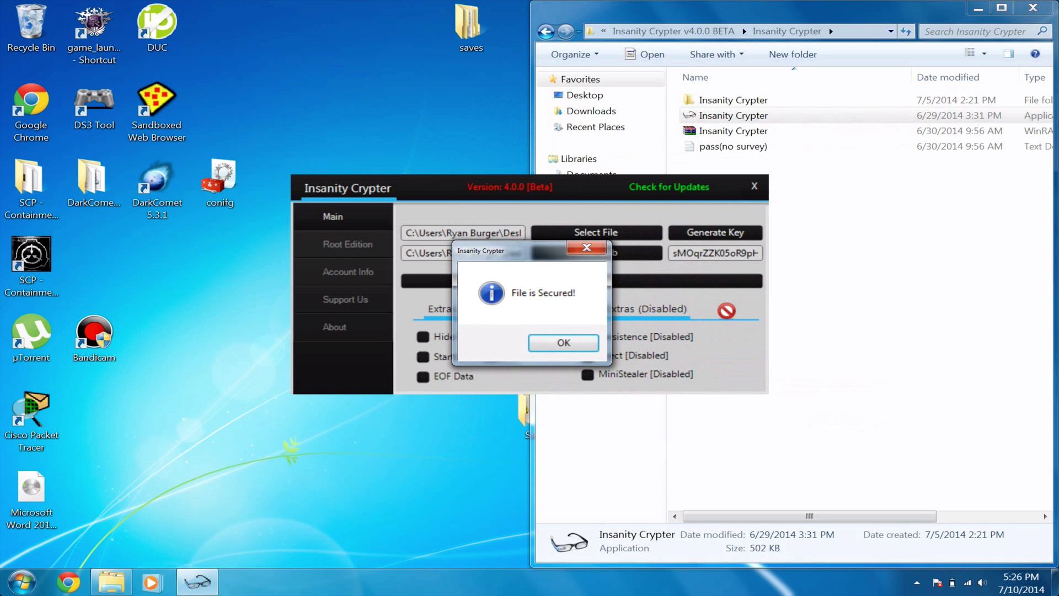
left_click(563, 343)
left_click_drag(94, 257, 220, 336)
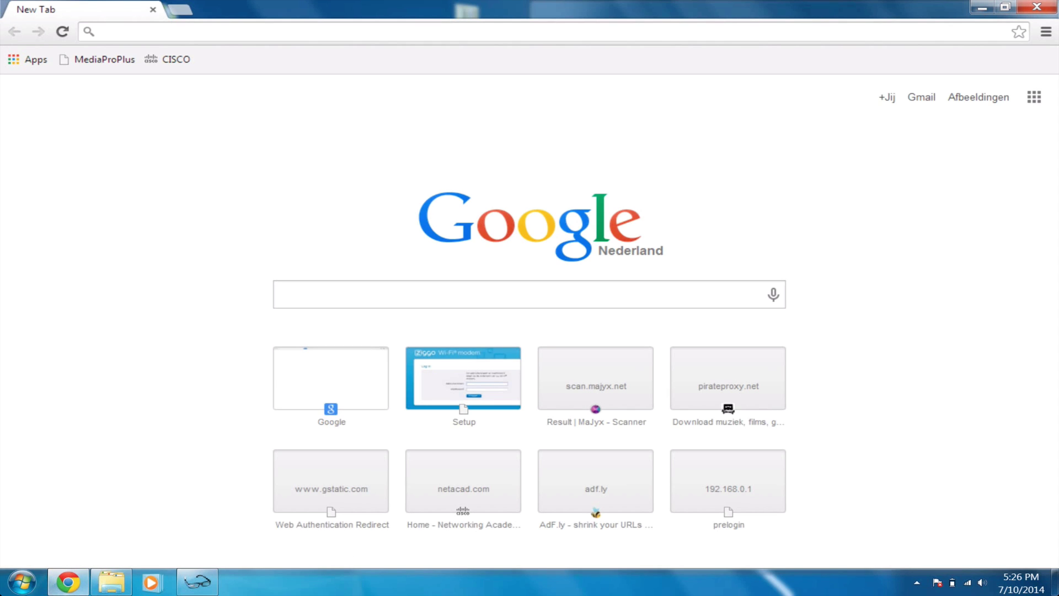
type("virustotal")
Search Google for virustotal, open VirusTotal, and choose TestCrypt from the desktop for upload.
key("Return")
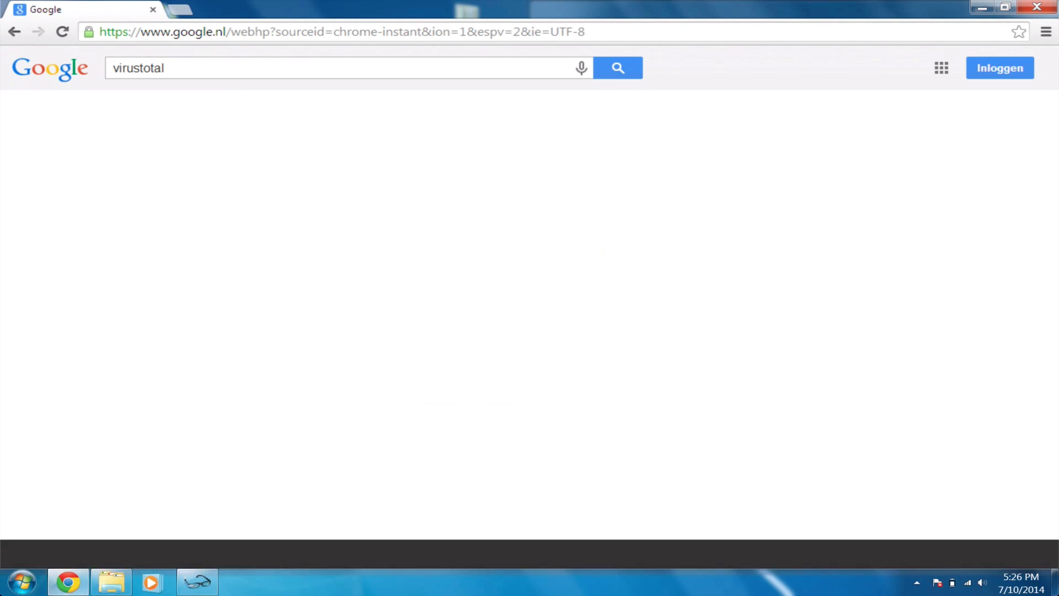
left_click(153, 244)
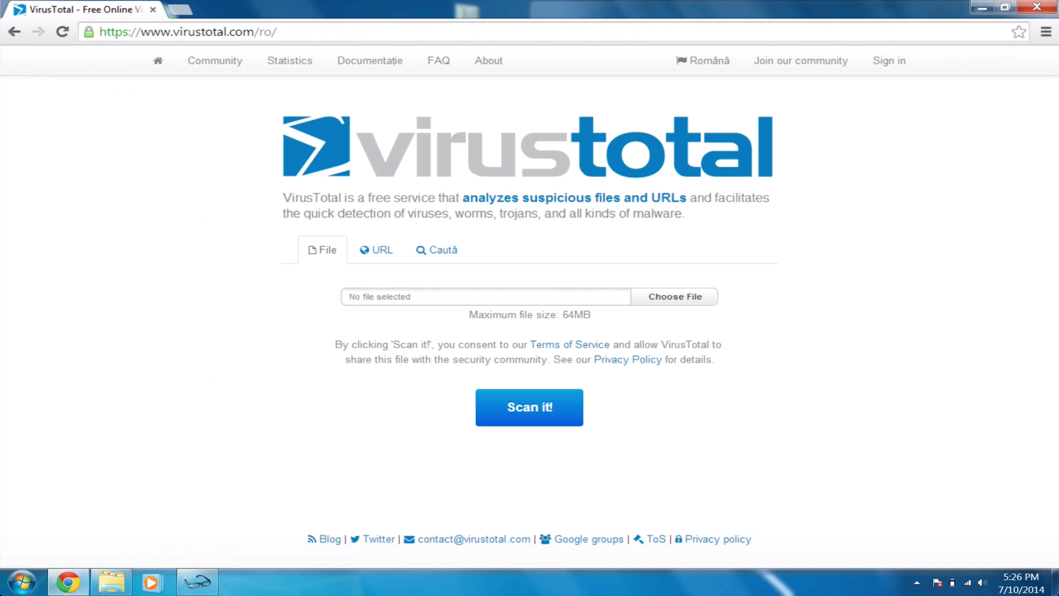
left_click(674, 296)
scroll(331, 182, "down", 5)
scroll(331, 183, "up", 1)
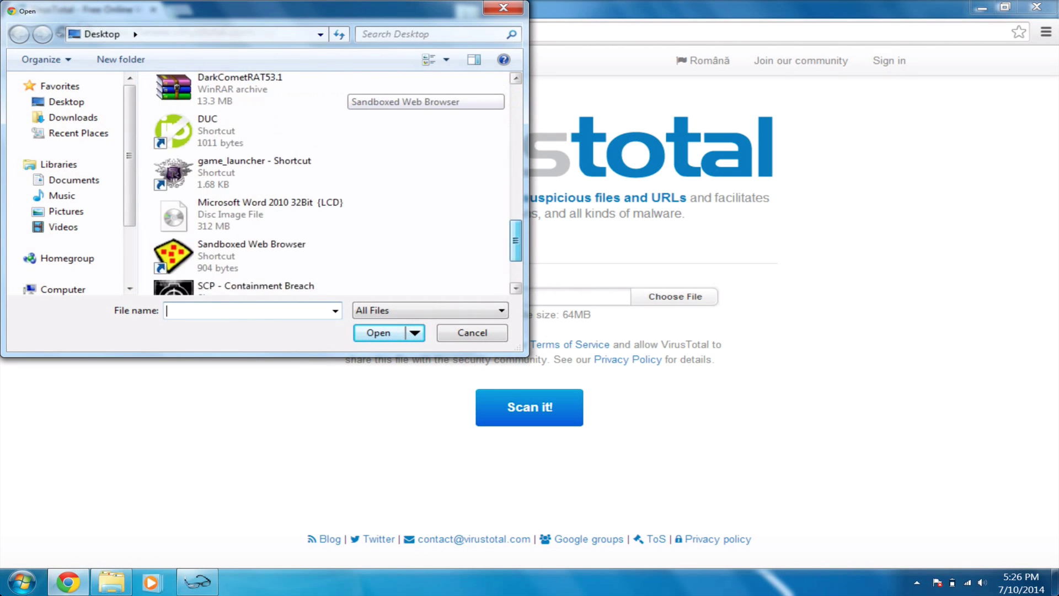
scroll(331, 182, "down", 3)
double_click(248, 273)
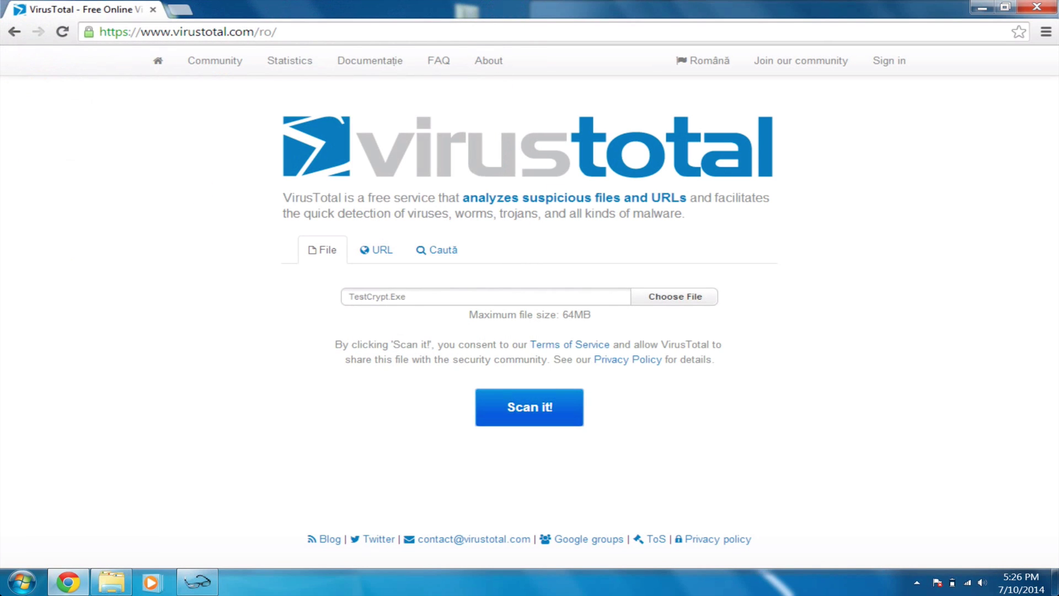
Start the scan, highlight the earlier 0/46 detection ratio, and request a reanalysis.
left_click(529, 407)
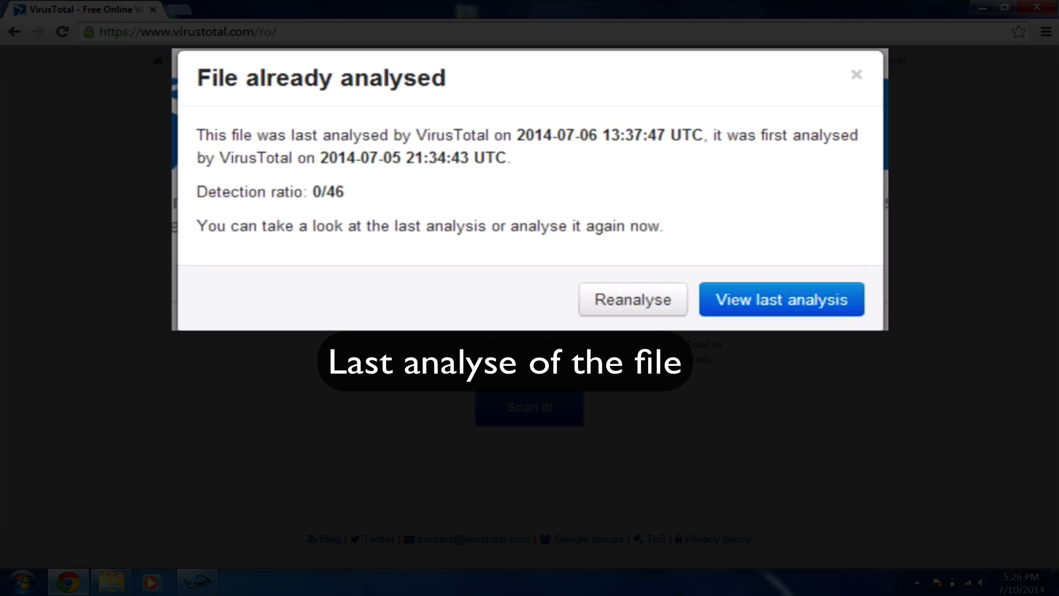
left_click_drag(398, 121, 663, 233)
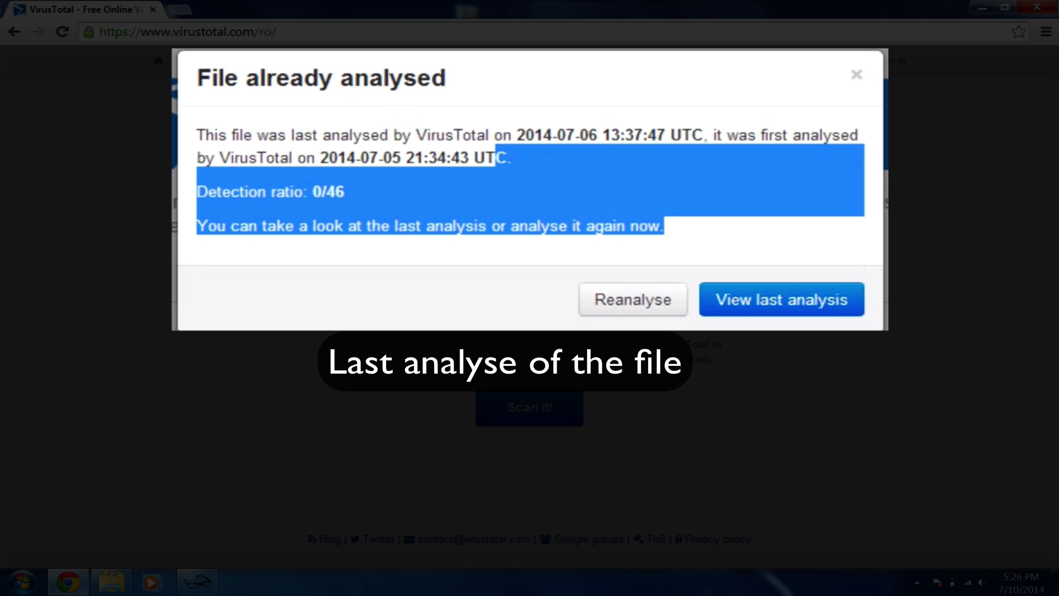
left_click(543, 141)
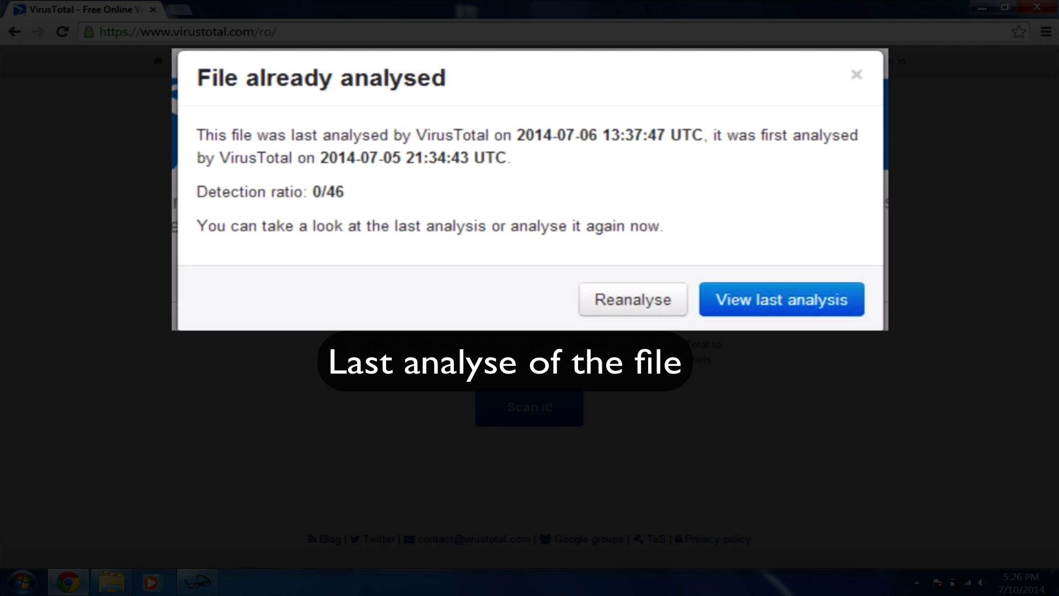
left_click_drag(344, 192, 311, 191)
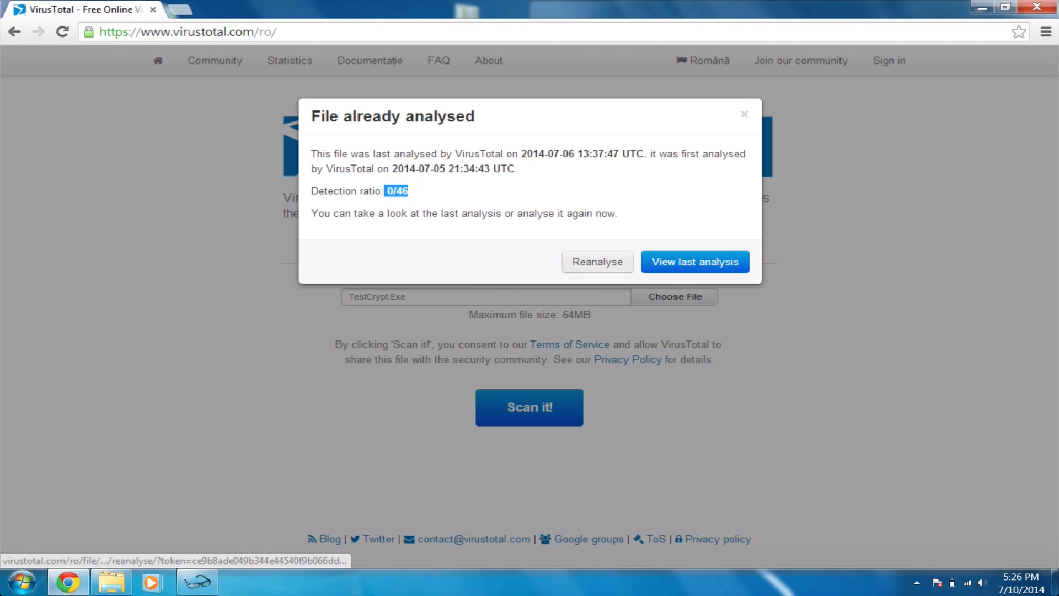
left_click(597, 261)
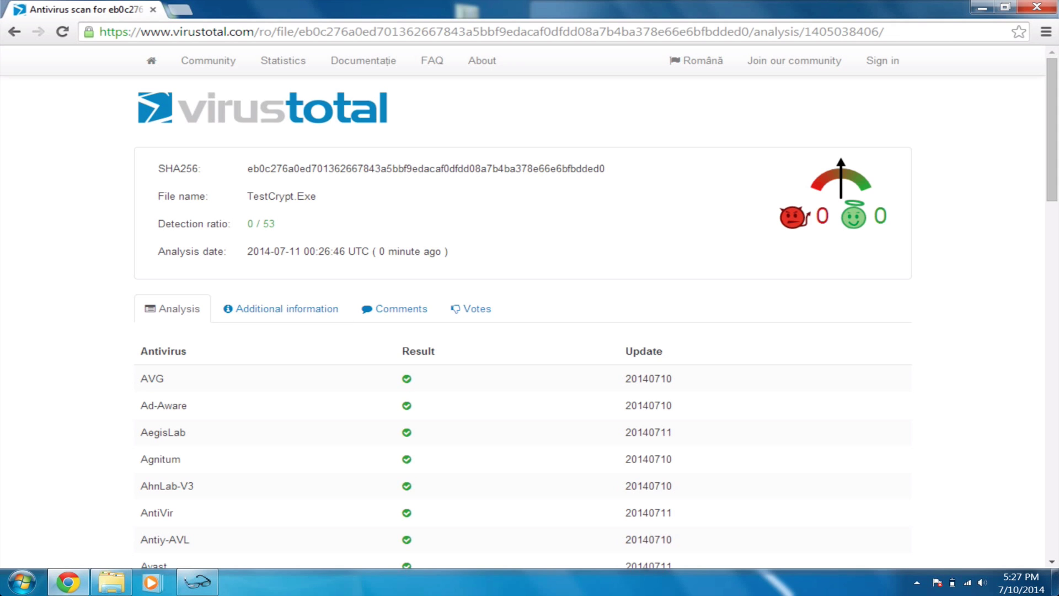
mouse_move(1052, 124)
left_mouse_down()
mouse_move(1052, 368)
mouse_move(1053, 149)
left_mouse_up()
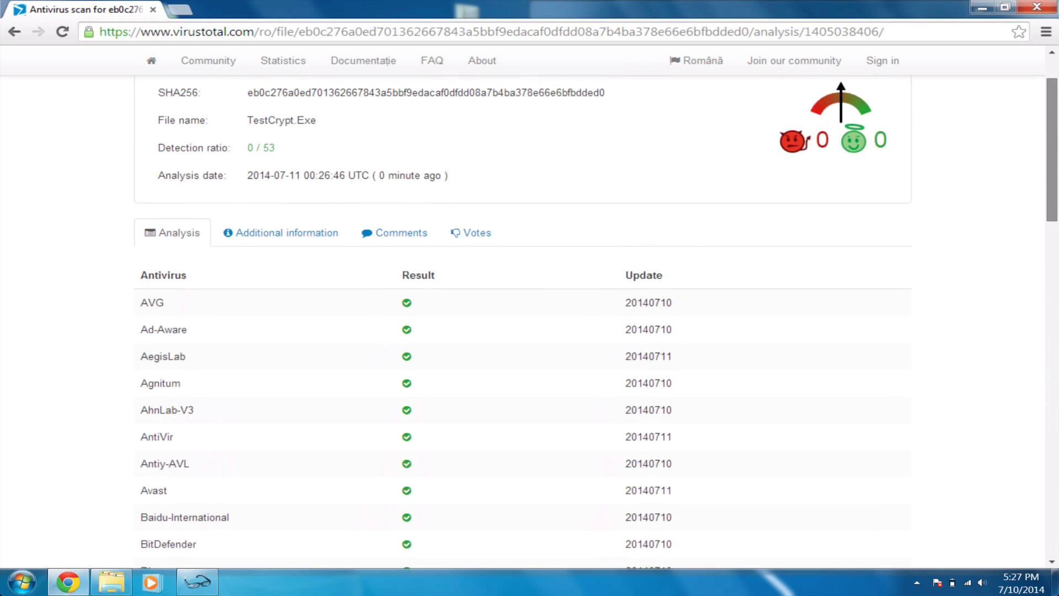